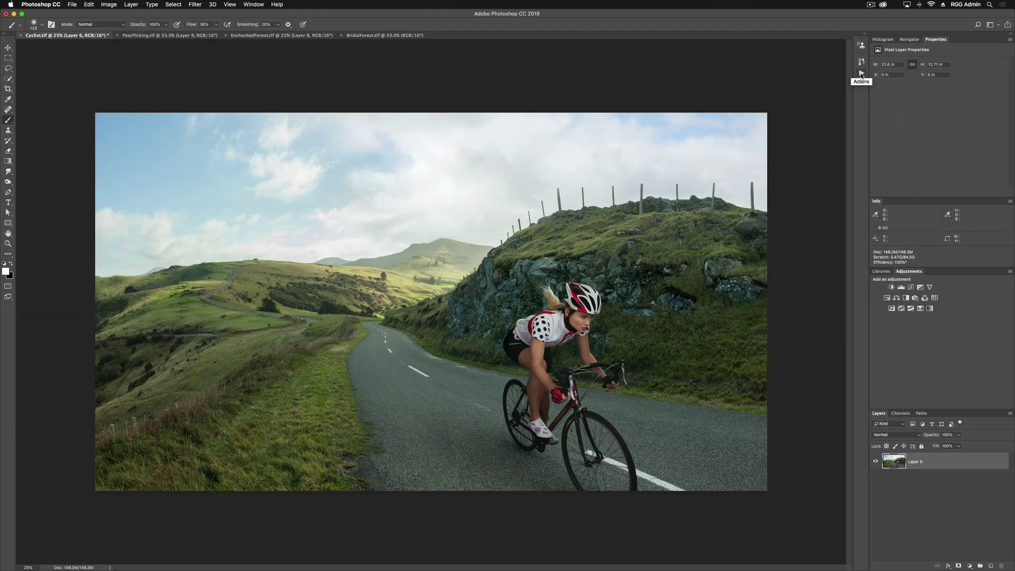
# Show the empty Actions panel from the Window menu beside the Cyclist photo.
pyautogui.click(862, 74)
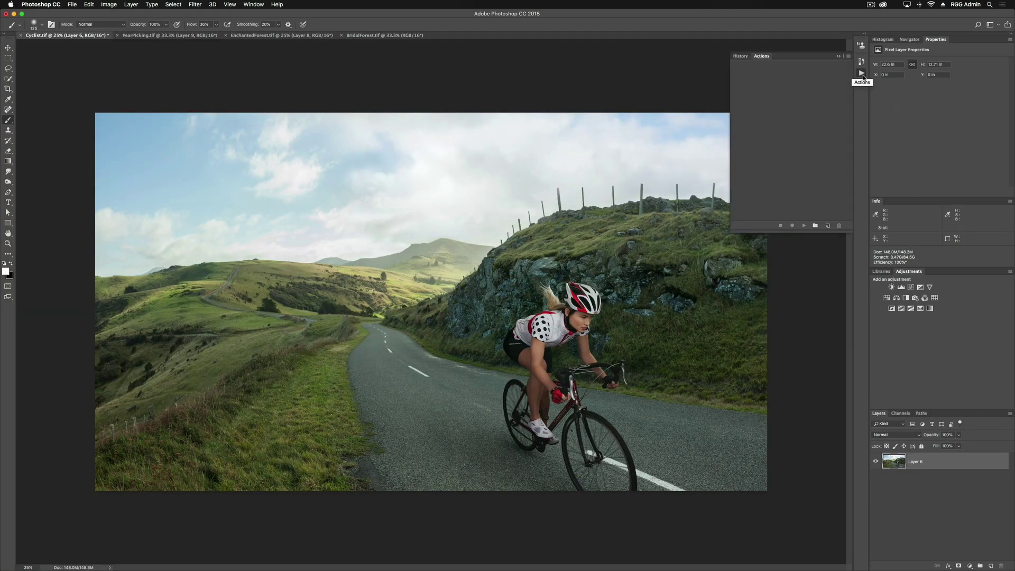
pyautogui.click(863, 75)
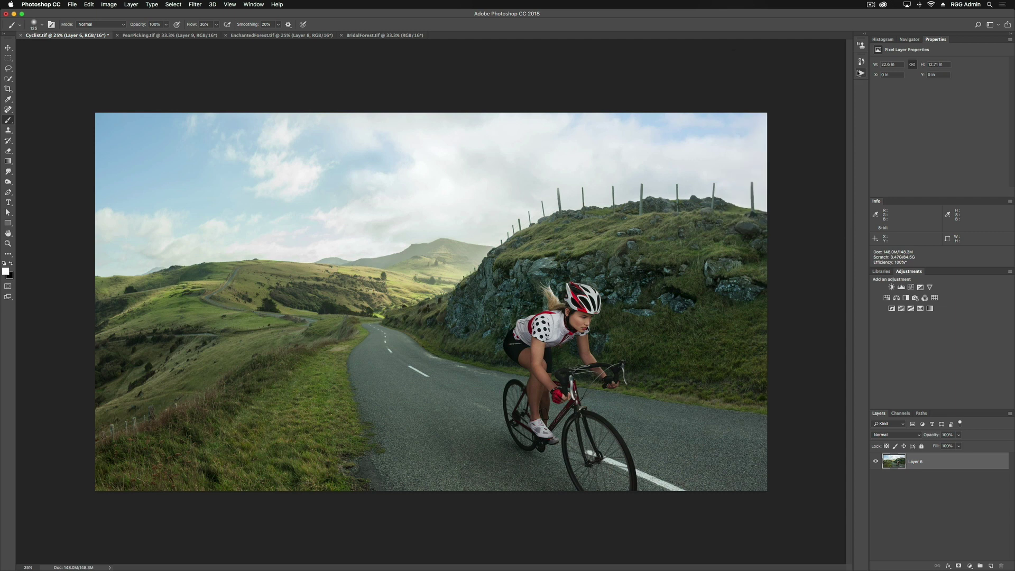
pyautogui.click(254, 4)
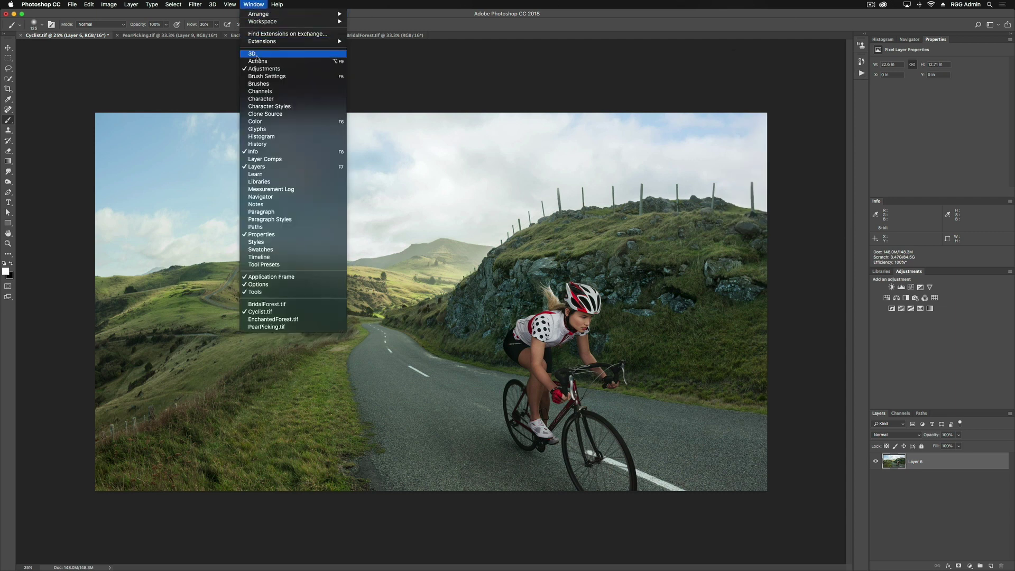
pyautogui.click(259, 61)
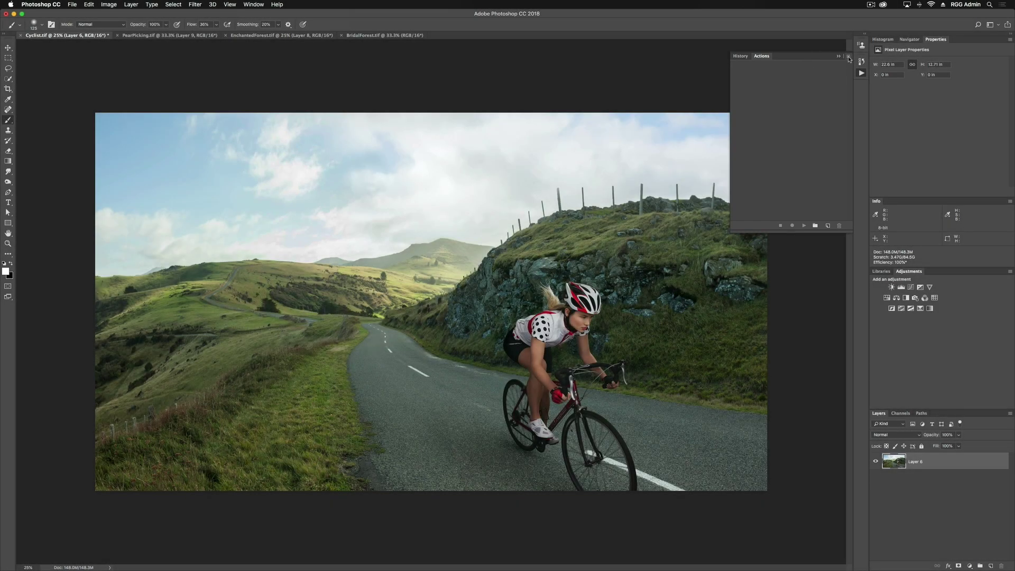
# Load the Rainforest .atn file as the RGGEDU Action - Rainforest set and select its Rainforest action.
pyautogui.click(849, 57)
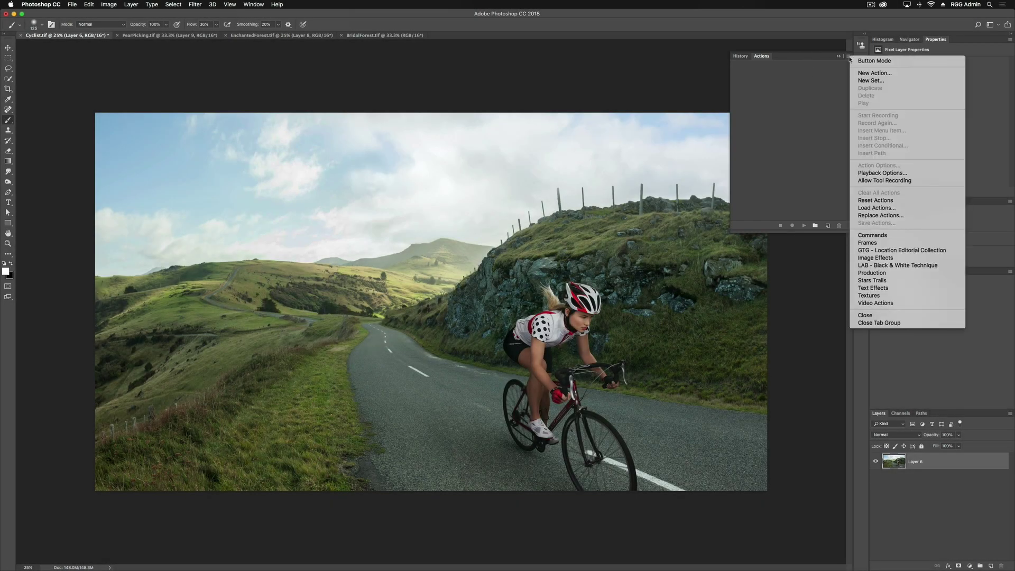
pyautogui.click(882, 208)
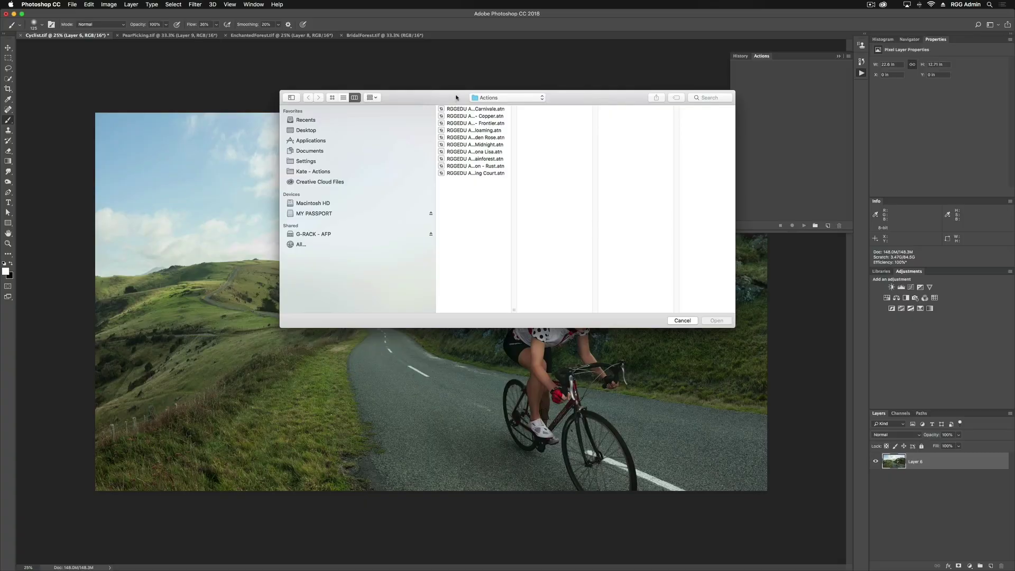
pyautogui.click(477, 162)
pyautogui.click(717, 321)
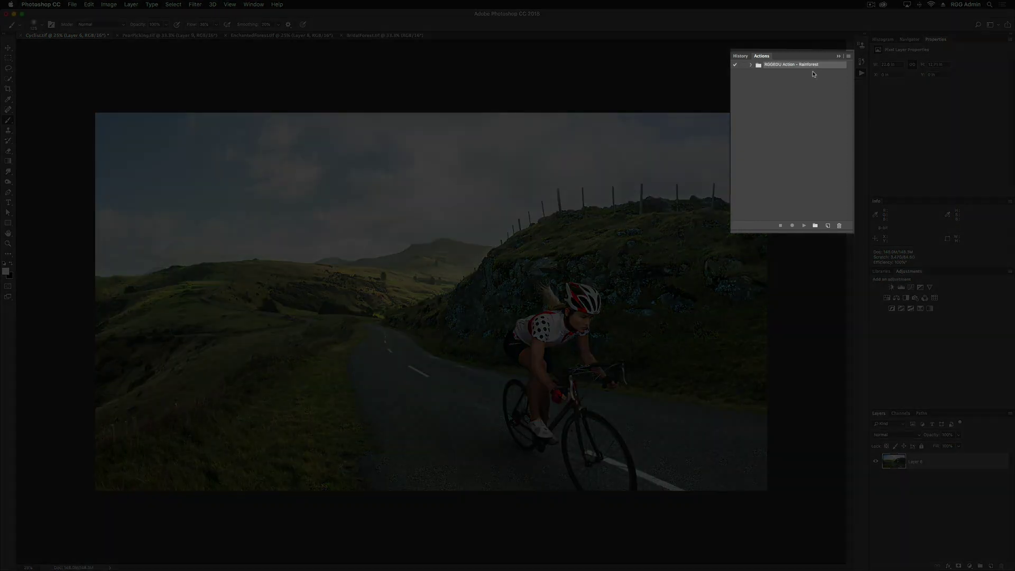
pyautogui.click(751, 64)
pyautogui.click(777, 76)
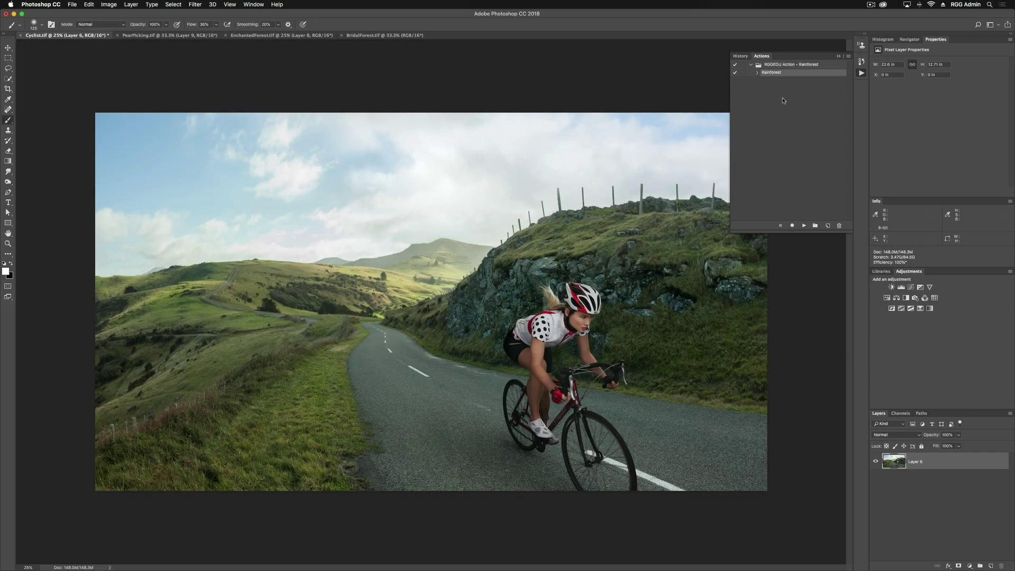
# Play the Rainforest action on Cyclist, close the panel, and toggle the Rainforest group to compare.
pyautogui.click(805, 226)
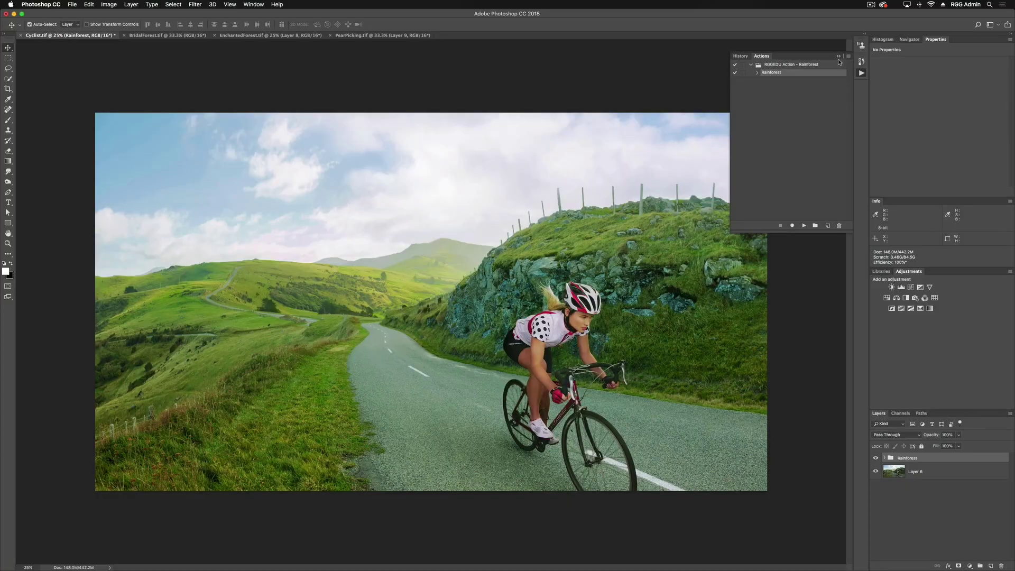
pyautogui.click(839, 57)
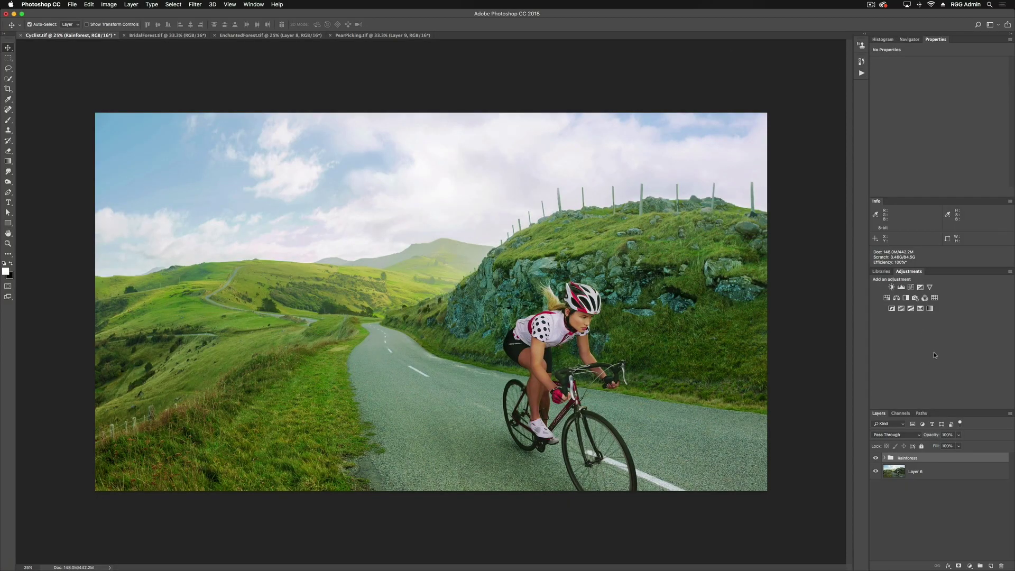
pyautogui.click(875, 459)
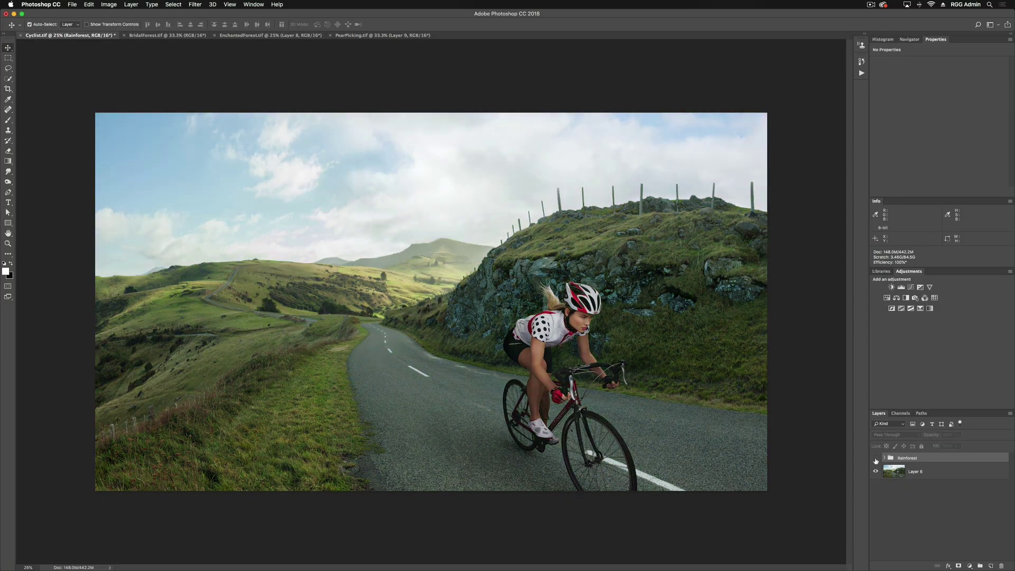
pyautogui.click(876, 458)
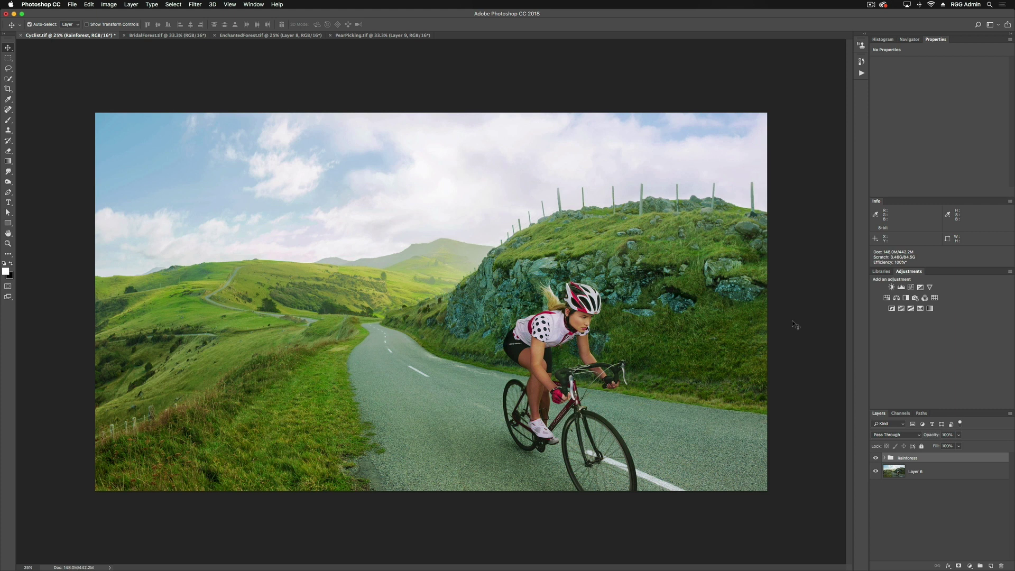
pyautogui.click(875, 458)
pyautogui.click(876, 459)
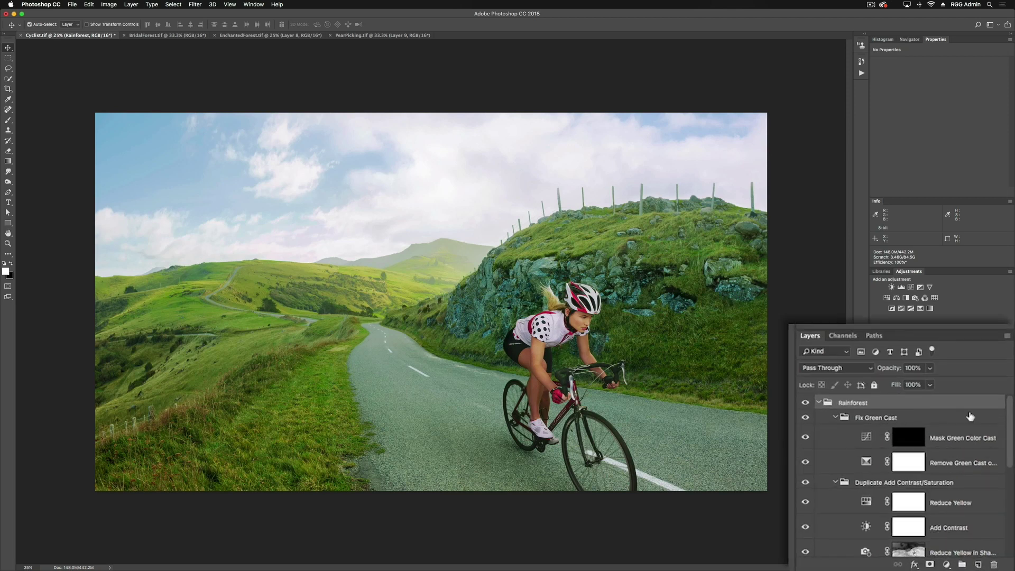
# Collapse Fix Green Cast and Duplicate Add Contrast/Saturation, and expand Add Contrast/Saturation.
pyautogui.click(836, 418)
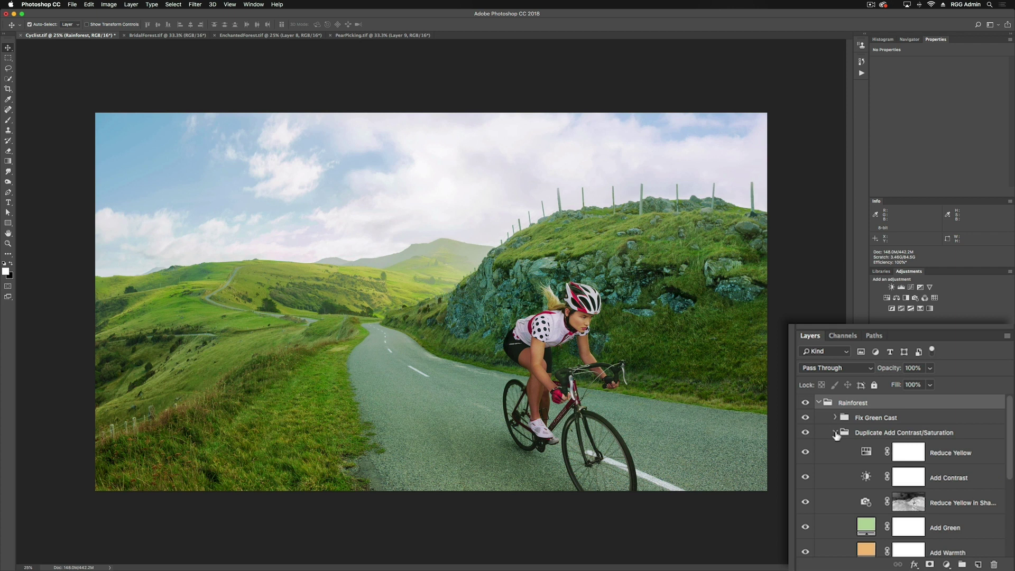
pyautogui.click(835, 432)
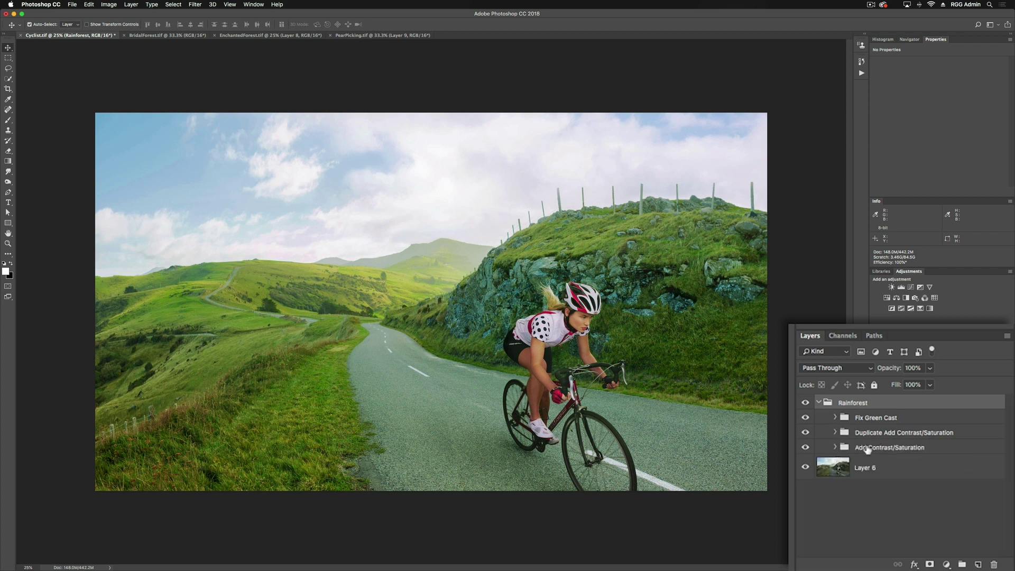
pyautogui.click(836, 447)
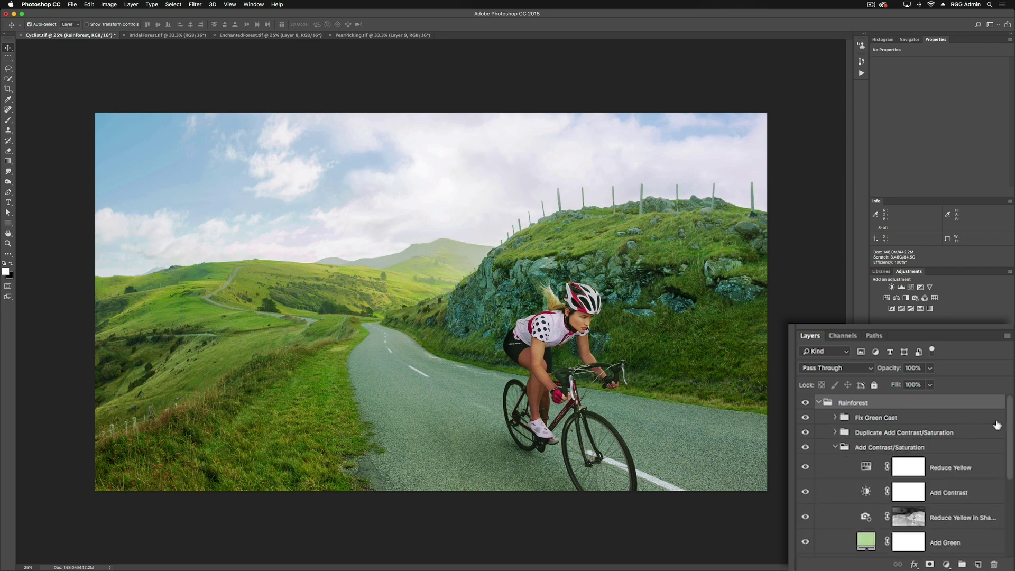
# Inspect the Brighten Shadows curve settings, then collapse the Add Contrast/Saturation group.
pyautogui.moveTo(1011, 409); pyautogui.dragTo(1011, 482)
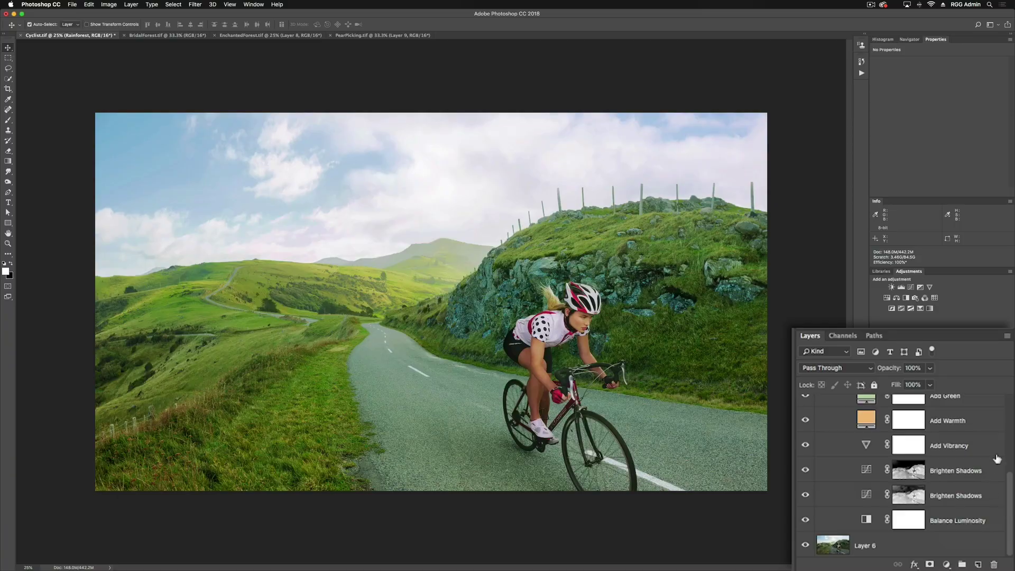
pyautogui.click(983, 470)
pyautogui.scroll(2, 1005, 487)
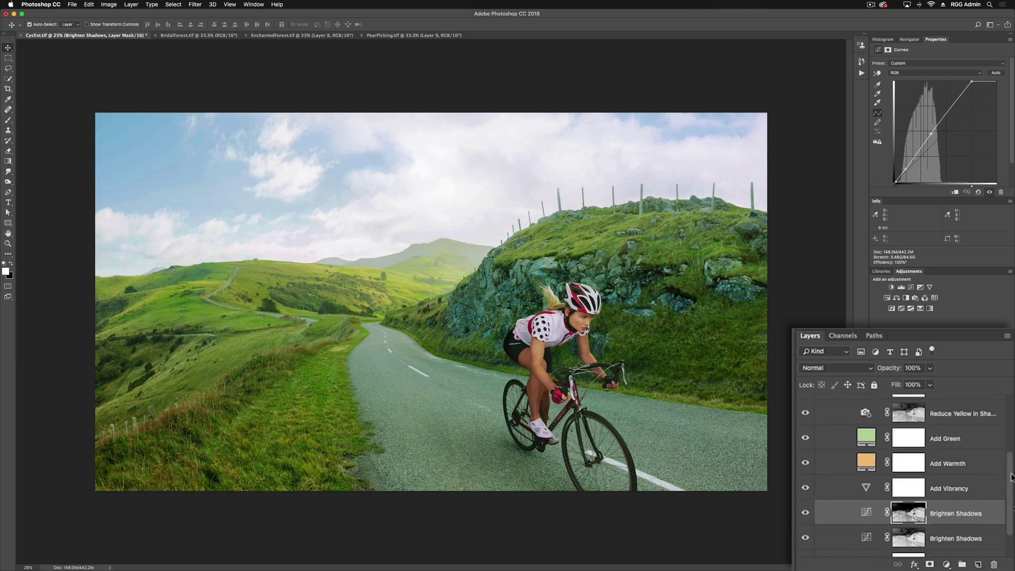
pyautogui.moveTo(1011, 476); pyautogui.dragTo(1012, 444)
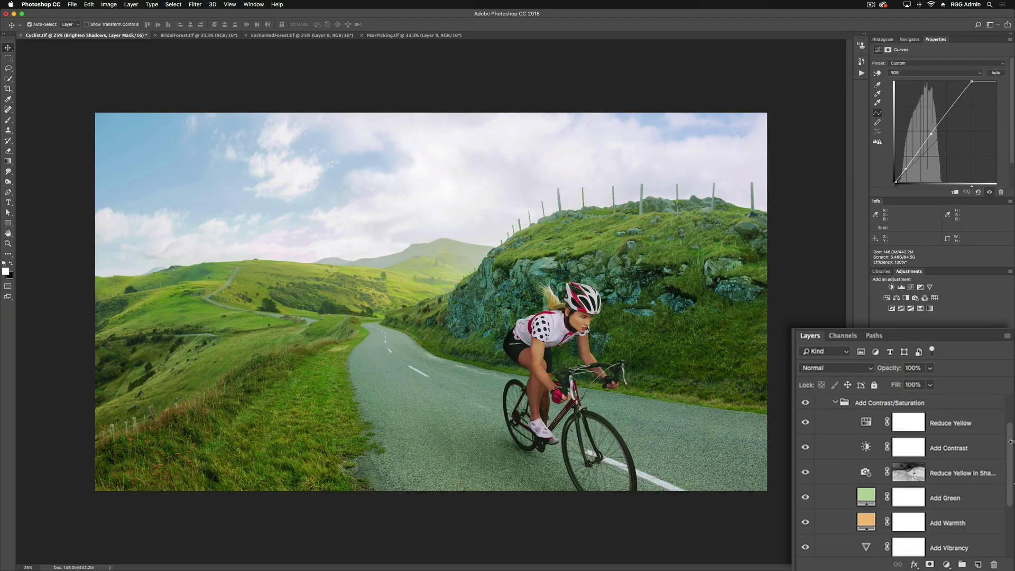
pyautogui.click(835, 402)
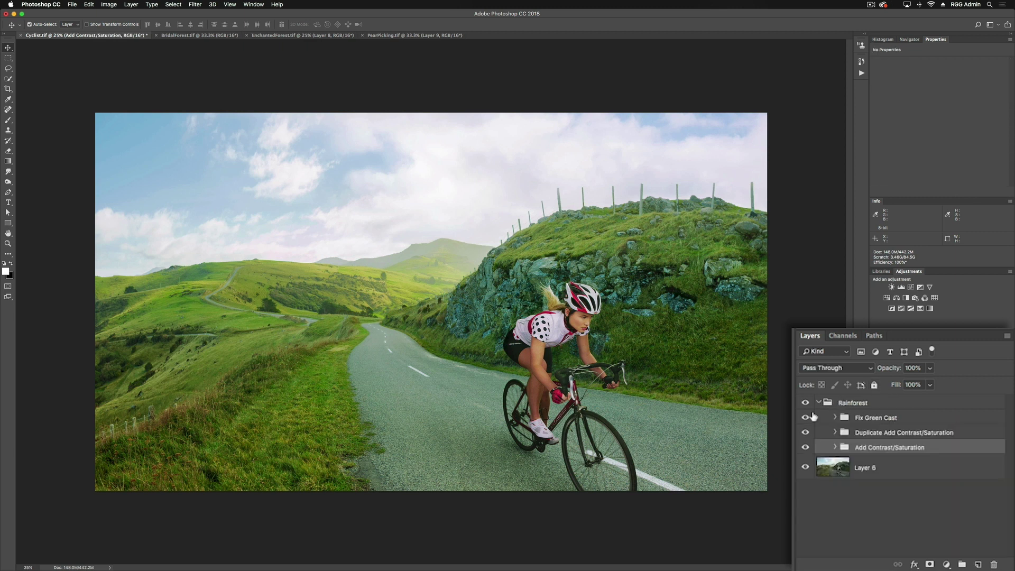
pyautogui.click(933, 433)
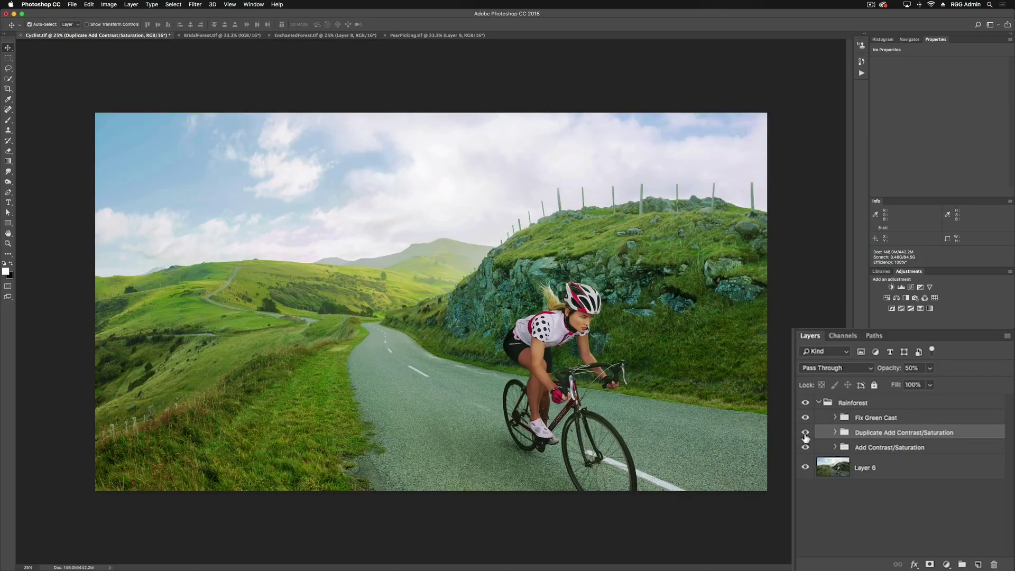
pyautogui.click(805, 432)
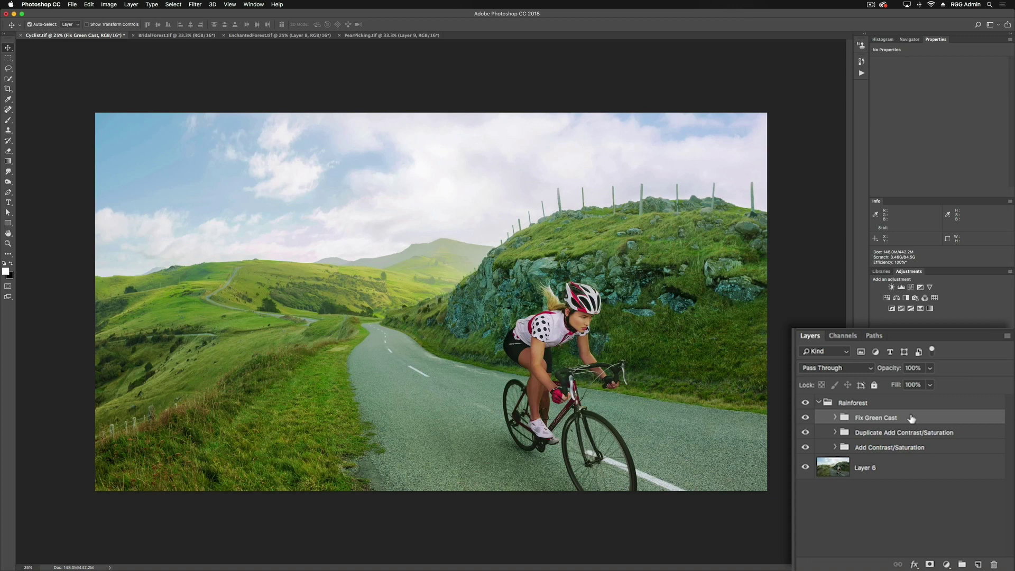
# Expand the Duplicate Add Contrast/Saturation and Fix Green Cast groups, then switch to BridalForest.tif.
pyautogui.click(835, 432)
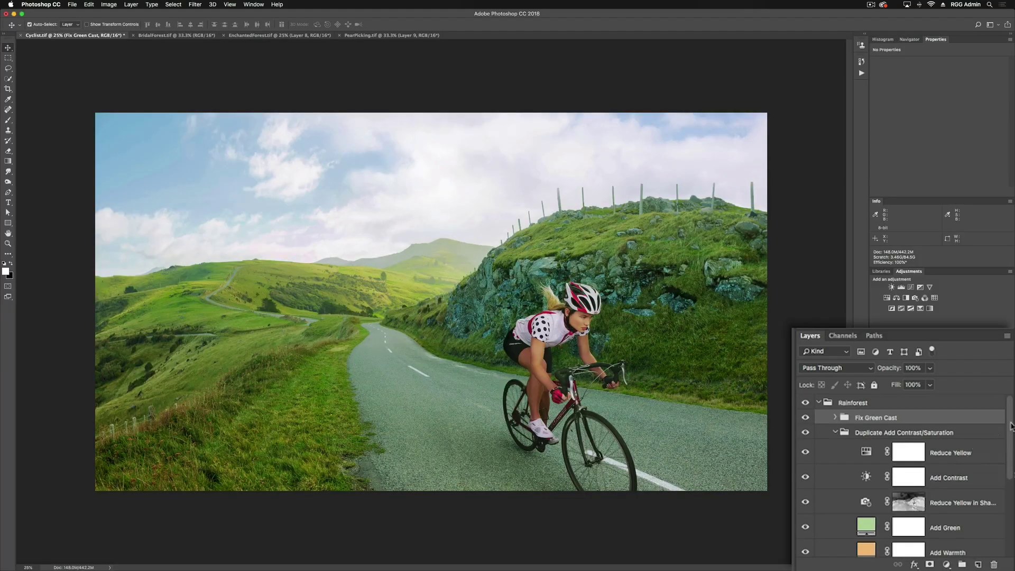
pyautogui.moveTo(1011, 426); pyautogui.dragTo(1011, 439)
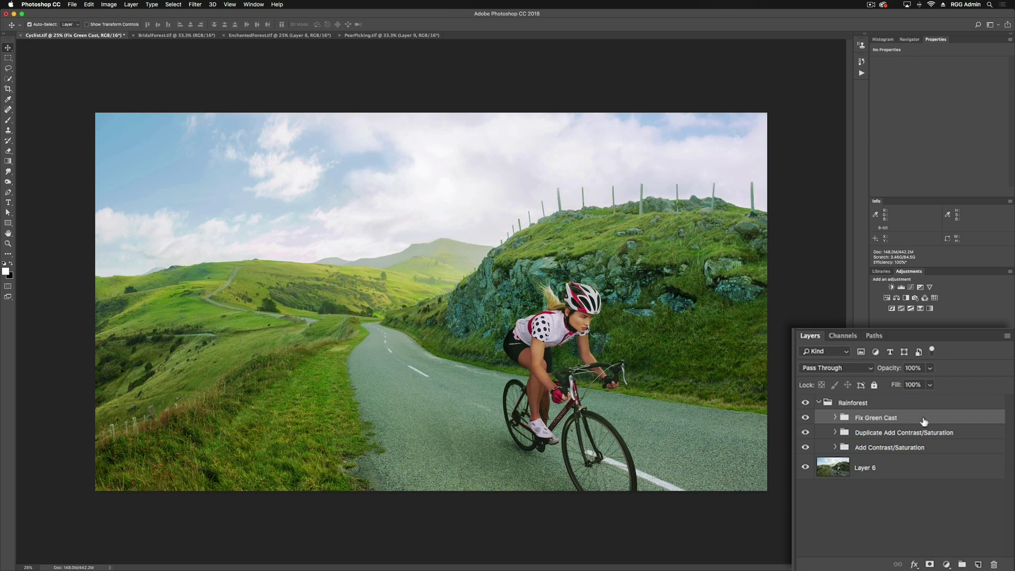
pyautogui.click(836, 418)
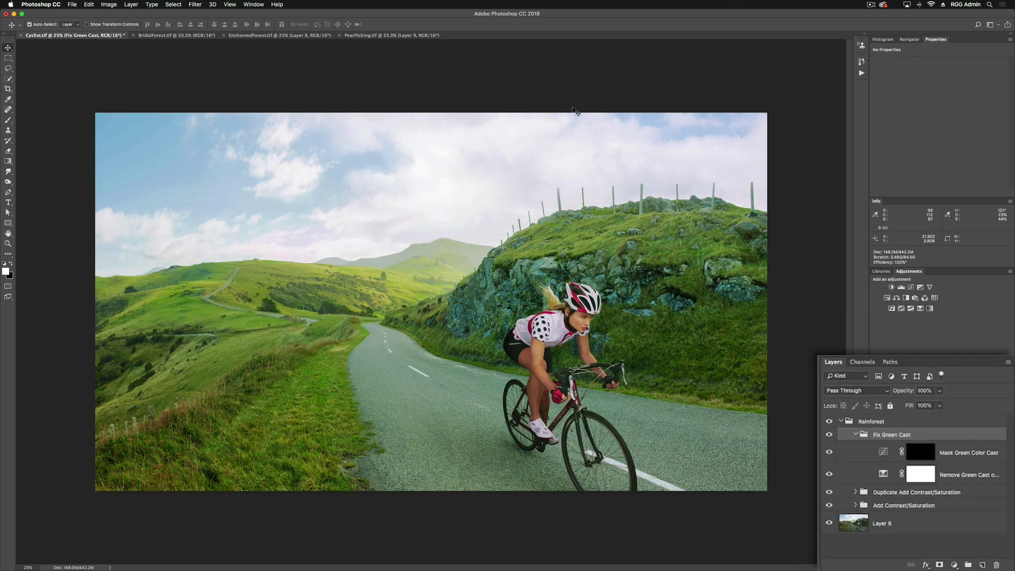
pyautogui.click(175, 35)
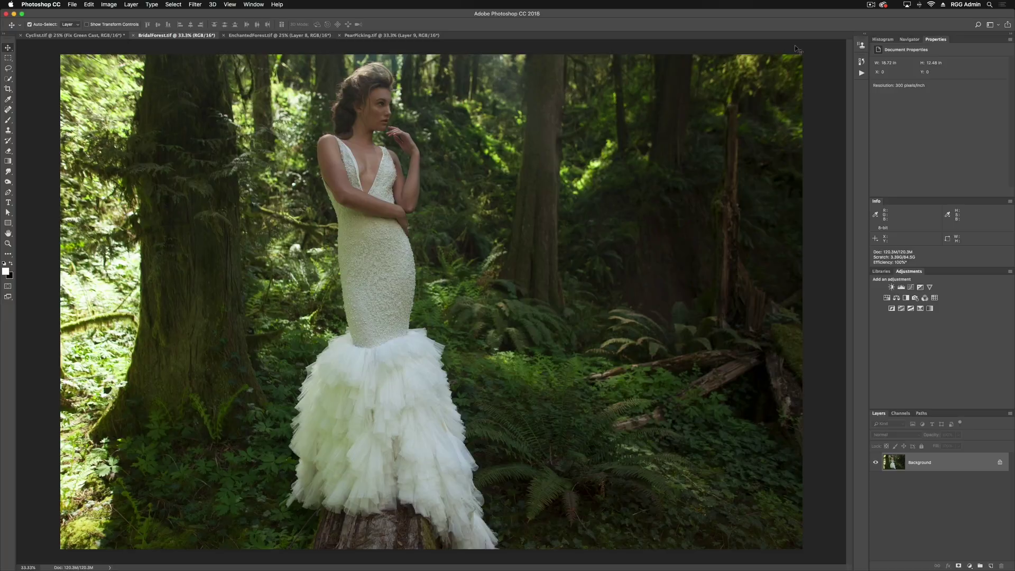
# Play the Rainforest action on BridalForest.tif, then collapse the Actions panel.
pyautogui.click(862, 73)
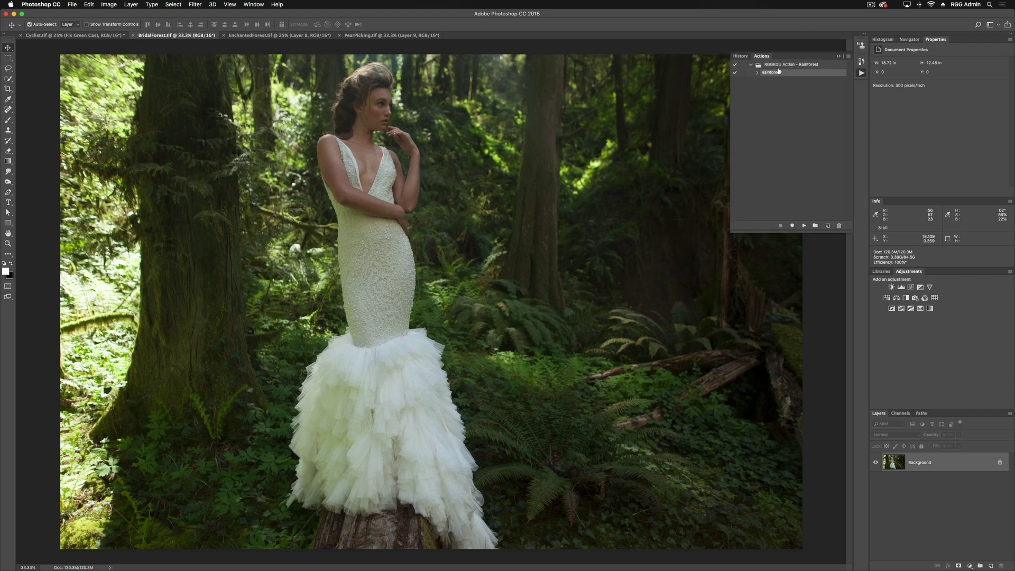
pyautogui.click(804, 226)
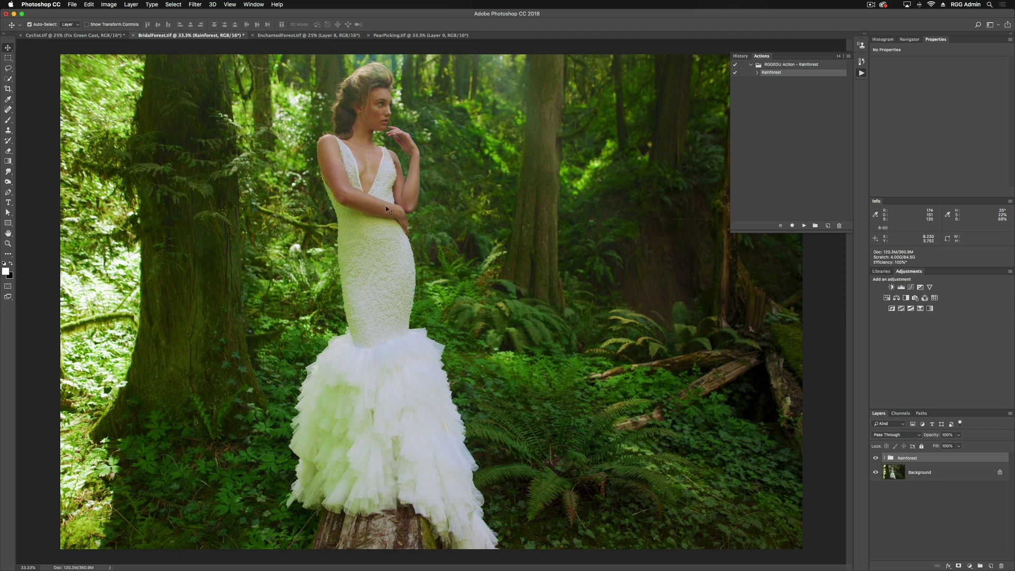
pyautogui.click(839, 56)
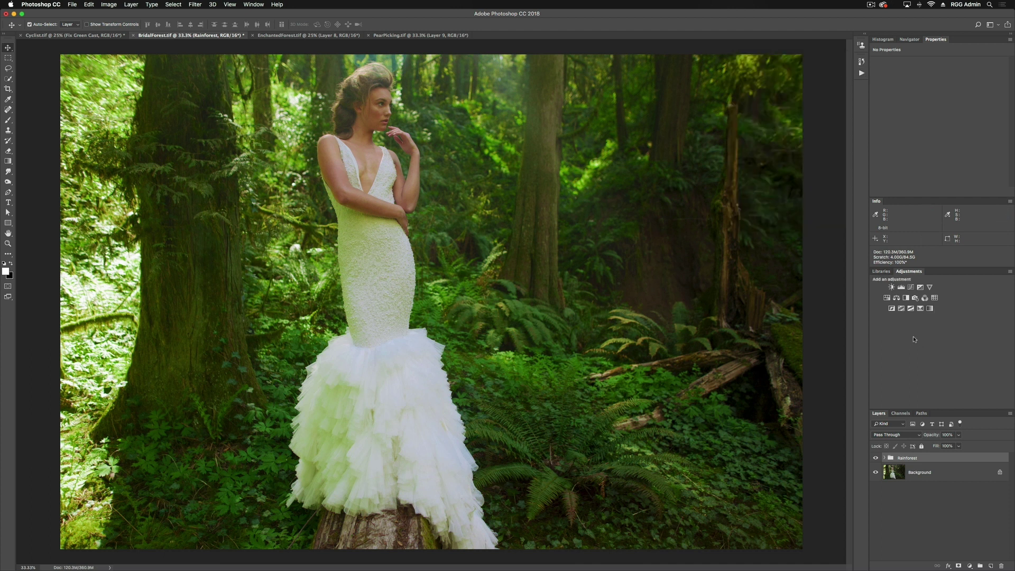
# Target the Mask Green Color Cast layer mask inside Rainforest > Fix Green Cast.
pyautogui.click(884, 458)
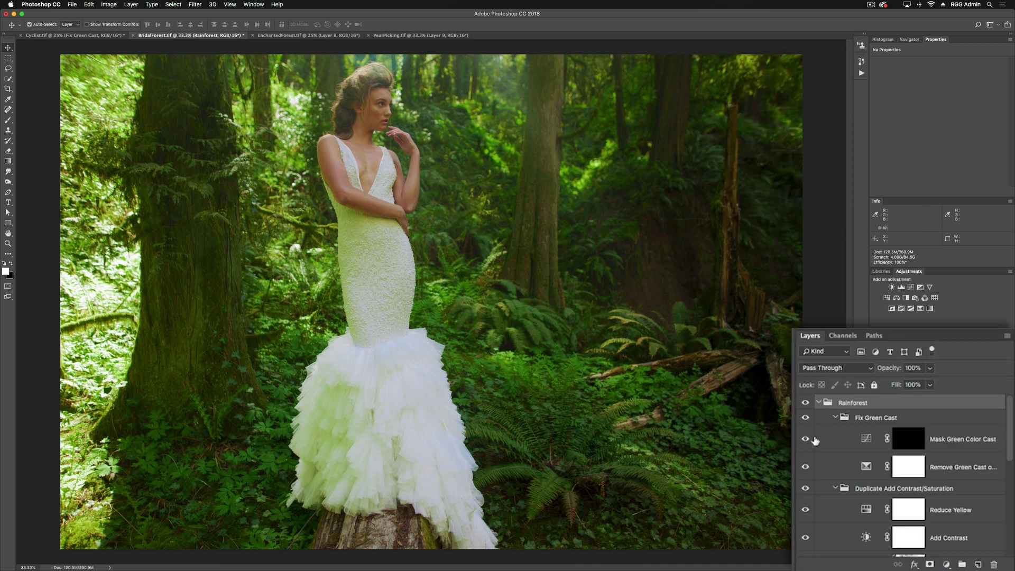
pyautogui.click(876, 421)
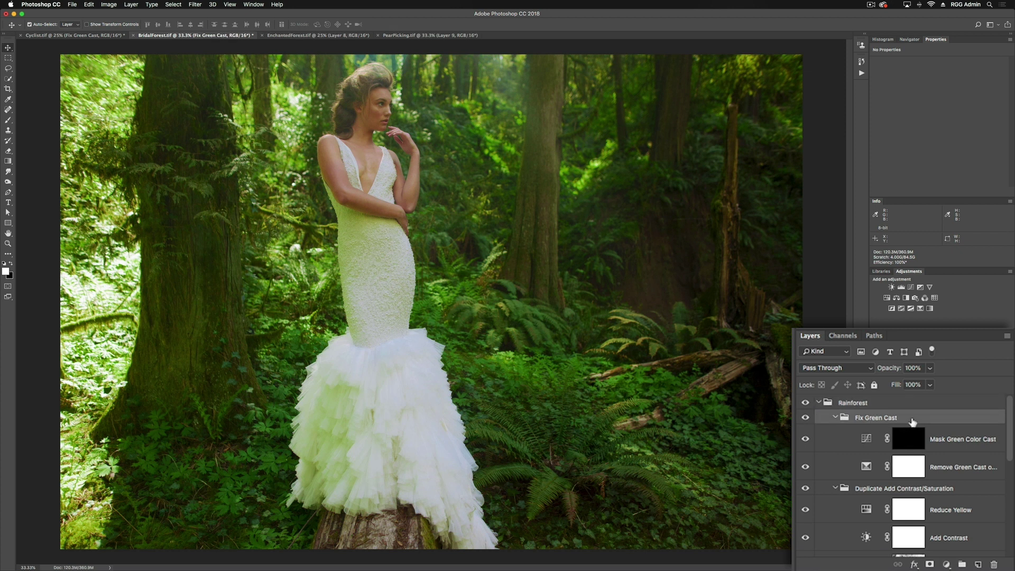
pyautogui.click(910, 439)
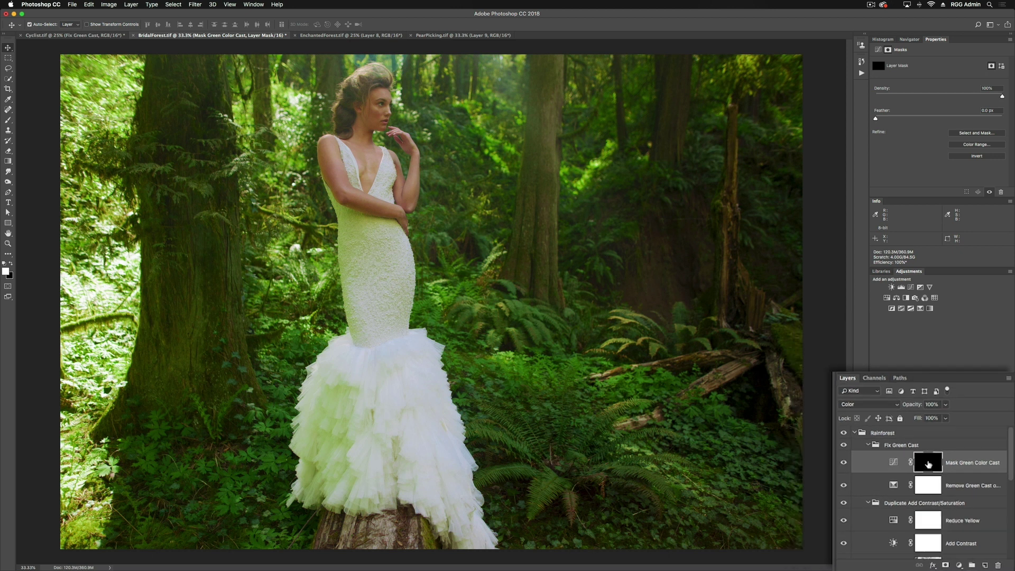
# Paint the bride's dress into the mask with a white brush at sizes 250 and 175.
pyautogui.click(8, 120)
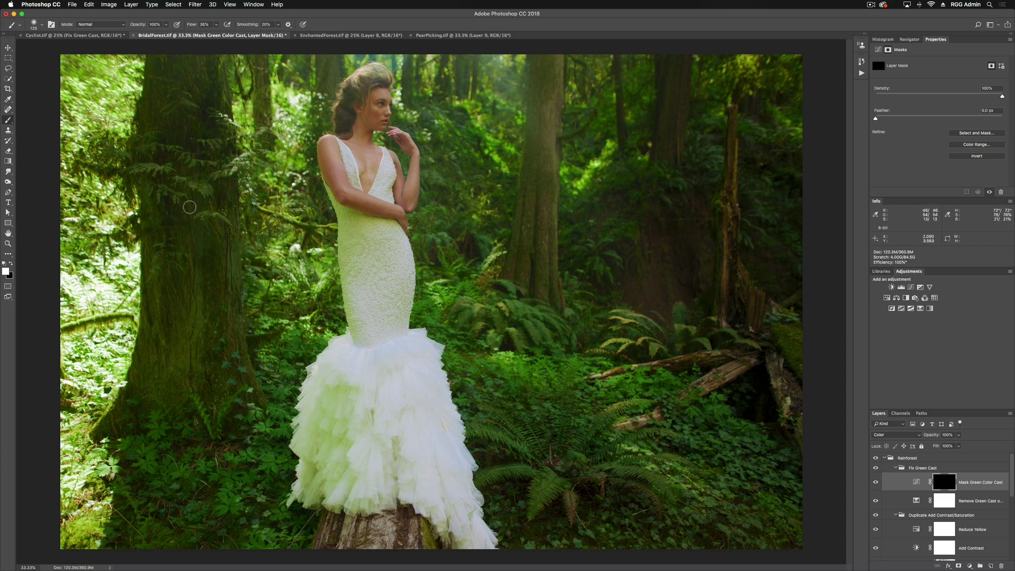
pyautogui.press(']')
pyautogui.press(']')
pyautogui.press(']')
pyautogui.press(']')
pyautogui.press(']')
pyautogui.moveTo(318, 462)
pyautogui.mouseDown()
pyautogui.moveTo(306, 489)
pyautogui.moveTo(335, 494)
pyautogui.moveTo(332, 400)
pyautogui.moveTo(347, 392)
pyautogui.moveTo(342, 440)
pyautogui.moveTo(345, 414)
pyautogui.moveTo(332, 391)
pyautogui.moveTo(347, 392)
pyautogui.moveTo(329, 406)
pyautogui.moveTo(343, 473)
pyautogui.moveTo(356, 485)
pyautogui.moveTo(345, 498)
pyautogui.moveTo(377, 497)
pyautogui.mouseUp()
pyautogui.press('[')
pyautogui.press('[')
pyautogui.press('[')
pyautogui.press('[')
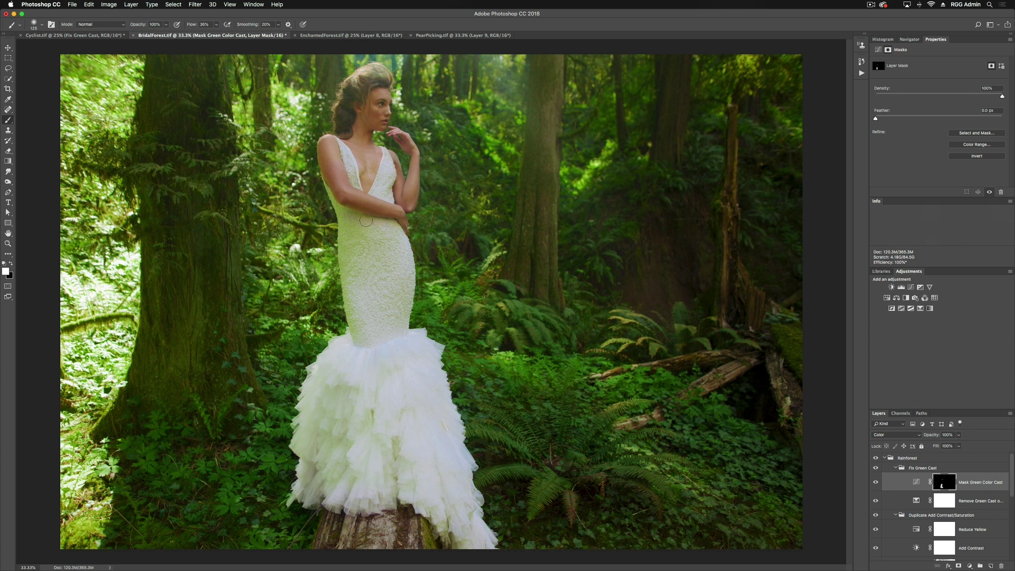
pyautogui.moveTo(344, 213)
pyautogui.mouseDown()
pyautogui.moveTo(345, 265)
pyautogui.moveTo(358, 226)
pyautogui.moveTo(354, 334)
pyautogui.mouseUp()
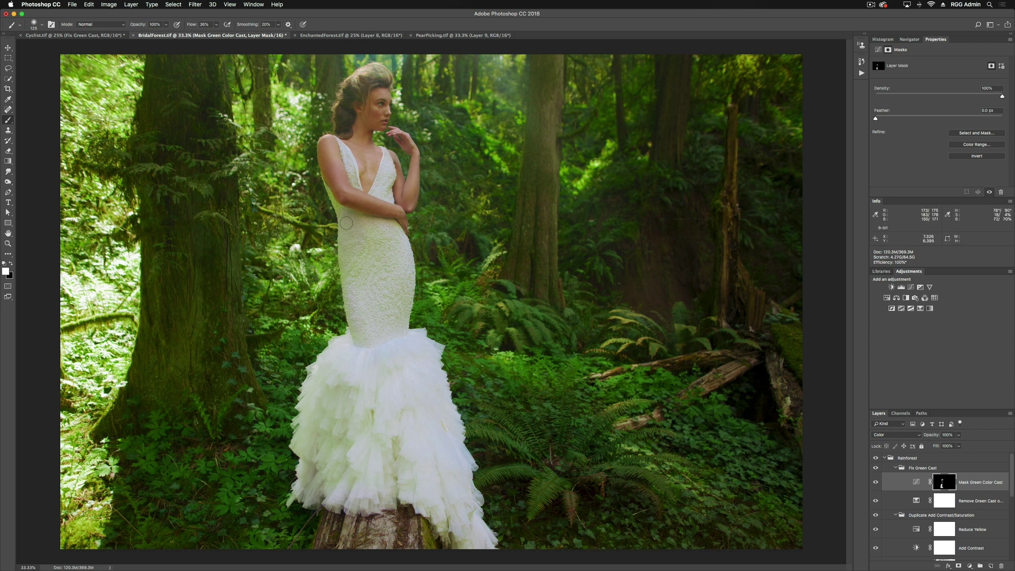
pyautogui.moveTo(329, 189); pyautogui.dragTo(340, 218)
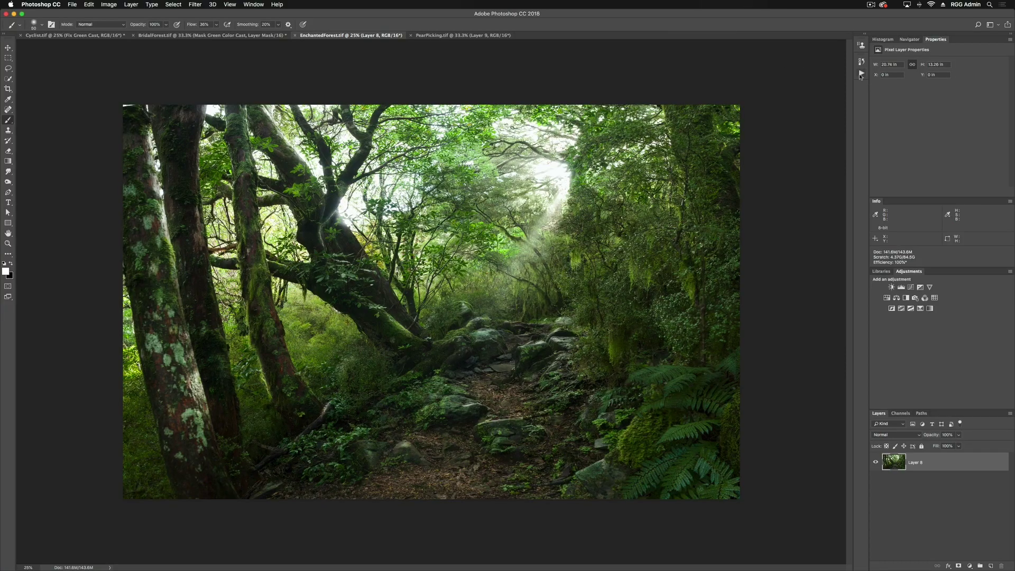
# Play the Rainforest action on EnchantedForest.tif, then return to the Cyclist.tif document.
pyautogui.click(861, 73)
pyautogui.click(805, 227)
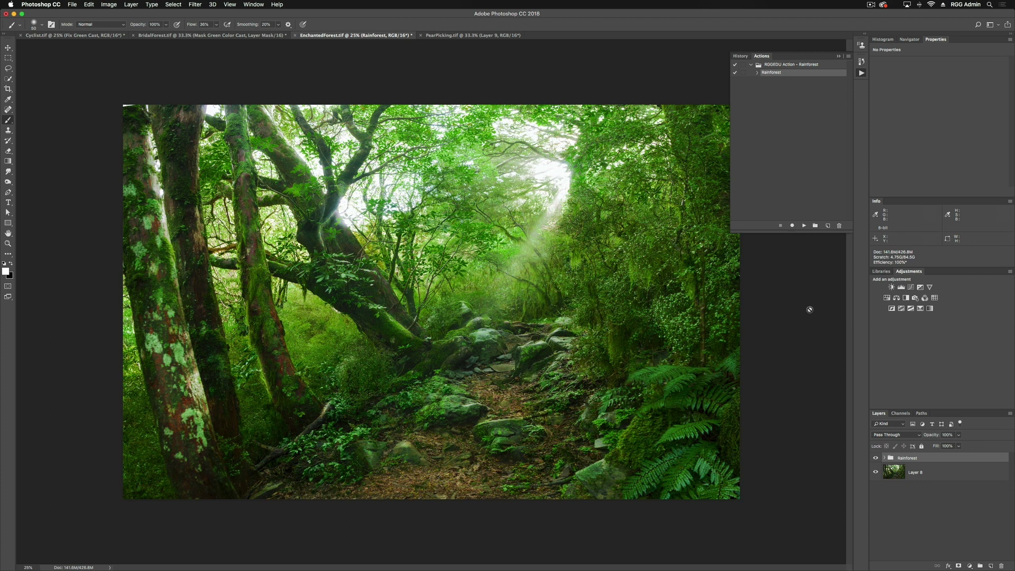
pyautogui.click(63, 36)
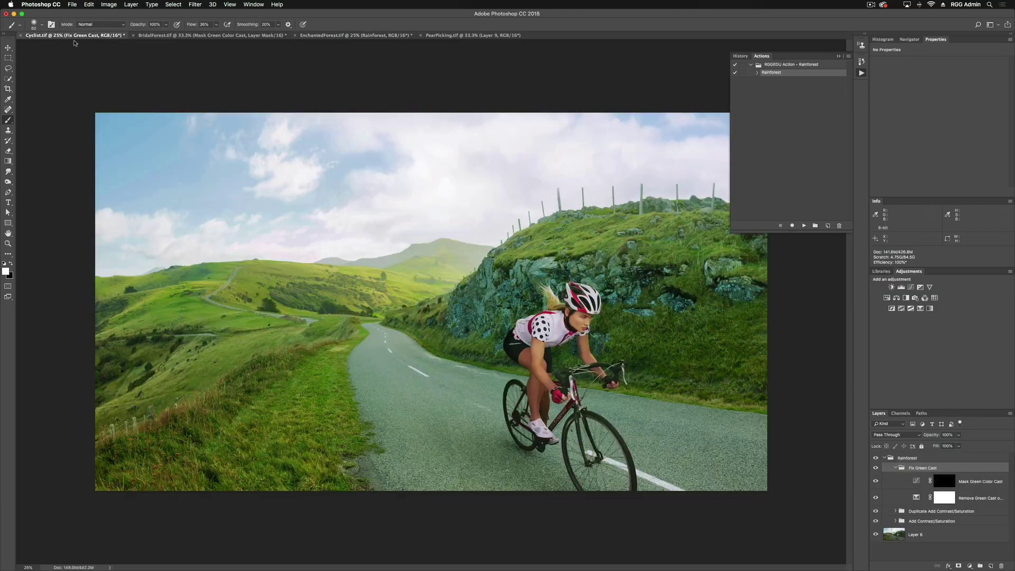